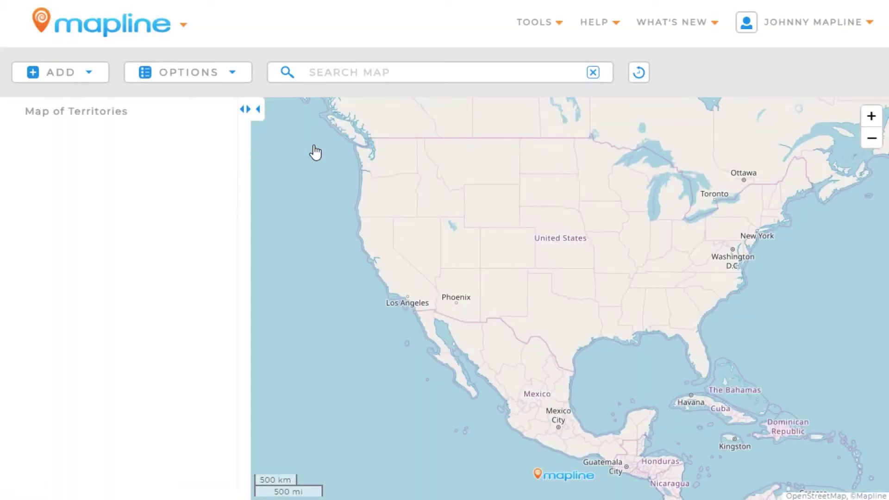
Step: Open the ADD menu on the empty US base map
click(93, 81)
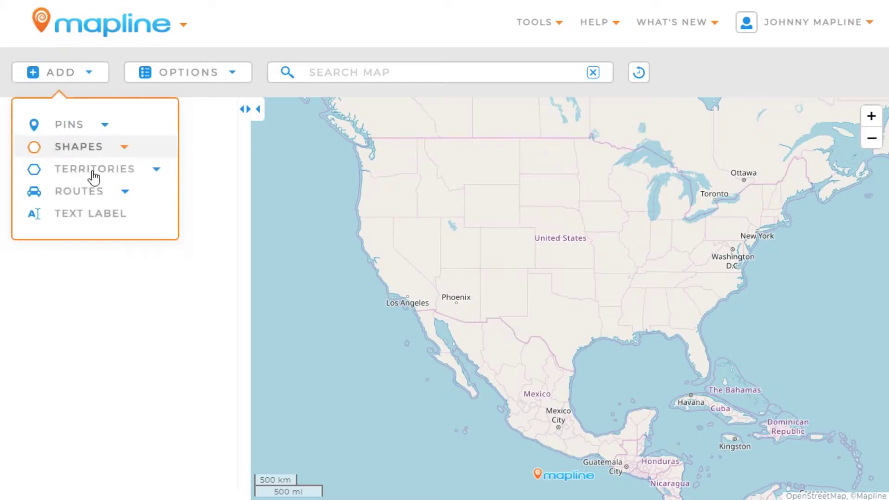
Step: Add territories from a list, searching 'us states' and choosing U.S. STATES as the territory set
mouse_move(90, 177)
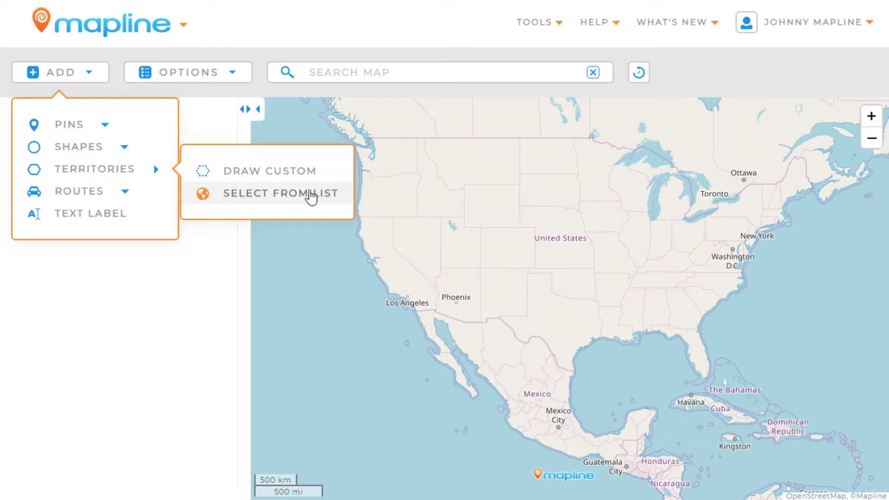
click(342, 195)
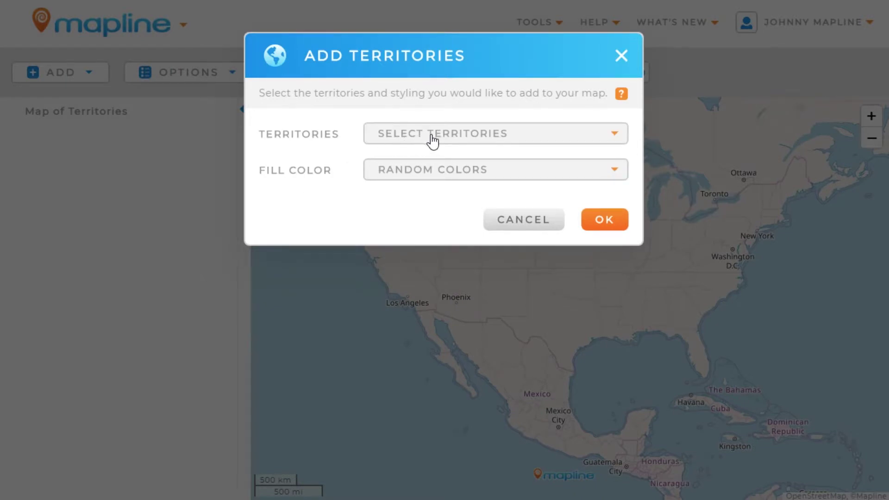
click(459, 139)
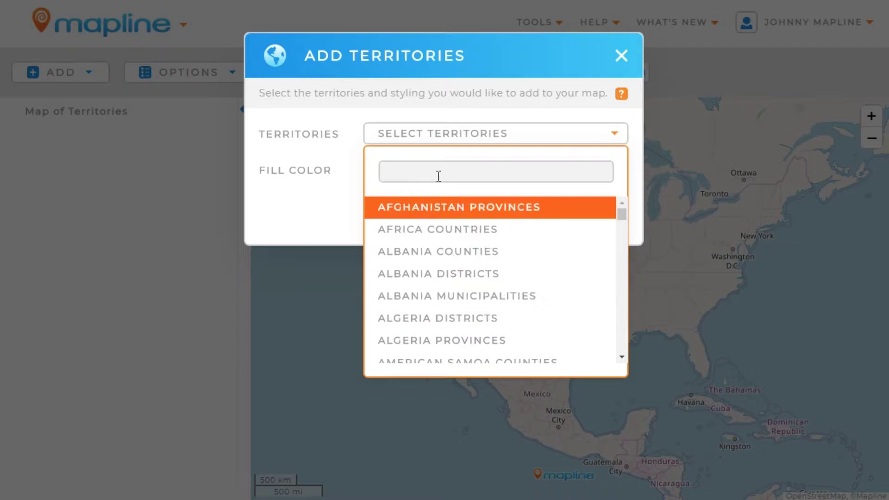
click(430, 174)
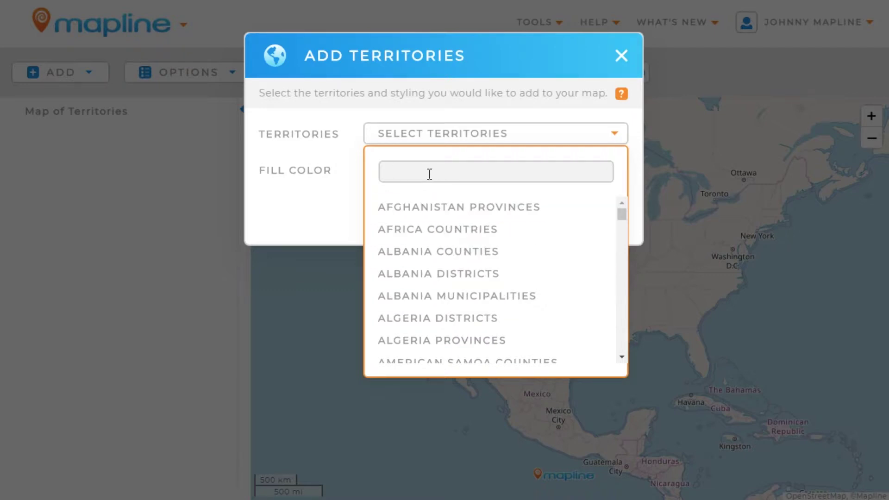
text(us stat)
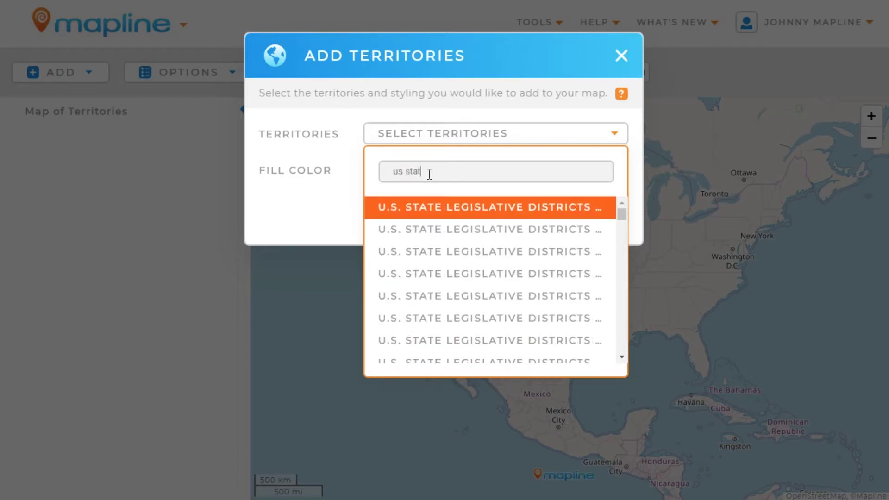
text(es)
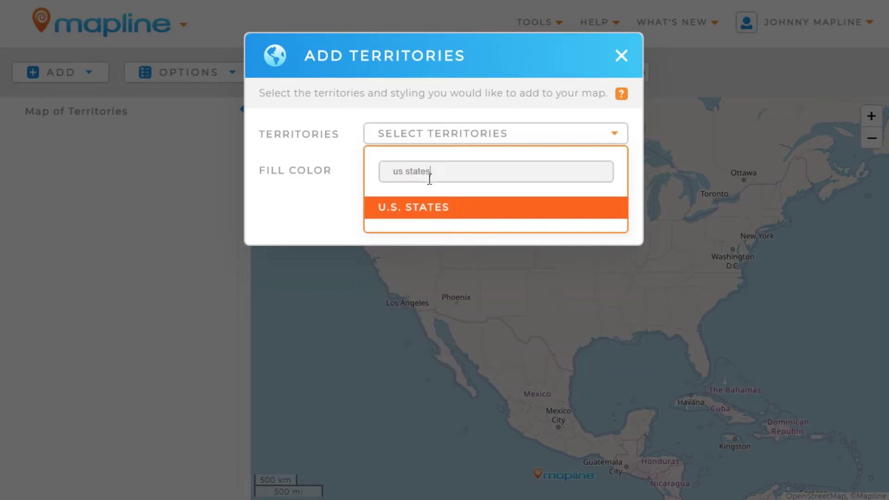
click(422, 214)
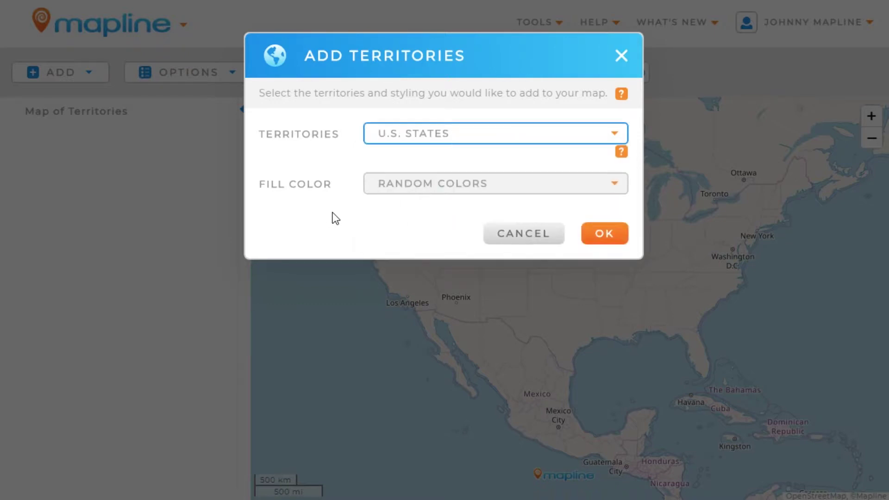
Step: Set the territories' fill color to Custom Colors From Spreadsheet
click(332, 212)
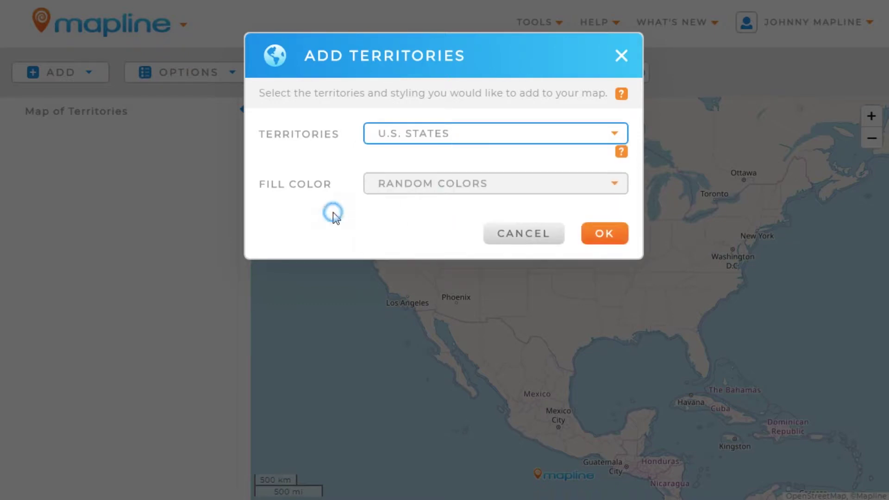
click(450, 190)
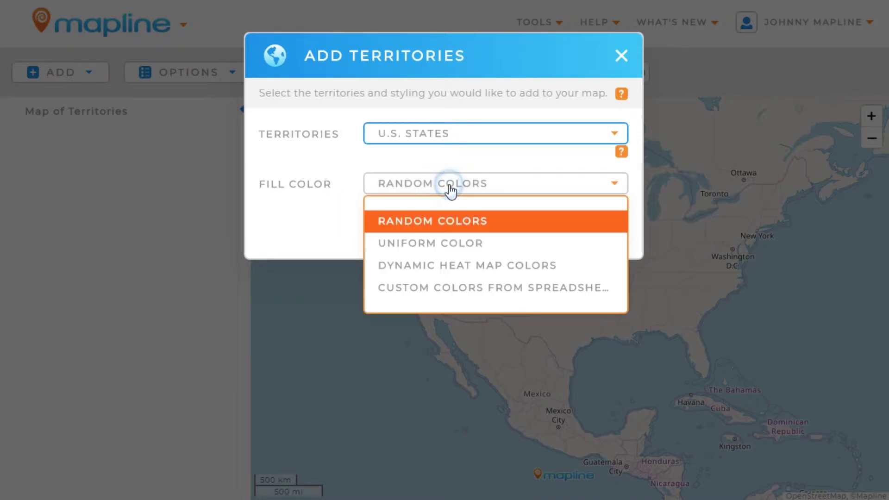
click(457, 289)
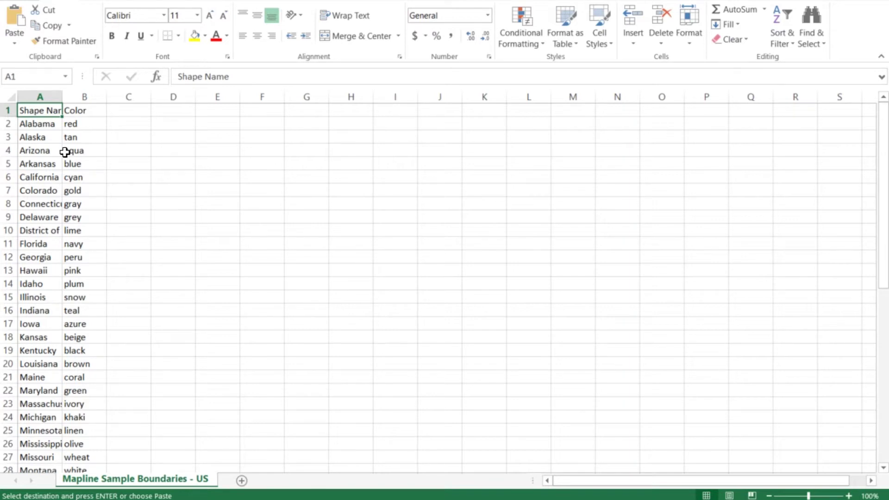
Step: Widen column A to fit the state names, then clear all state and colour entries in rows 2–51
double_click(62, 97)
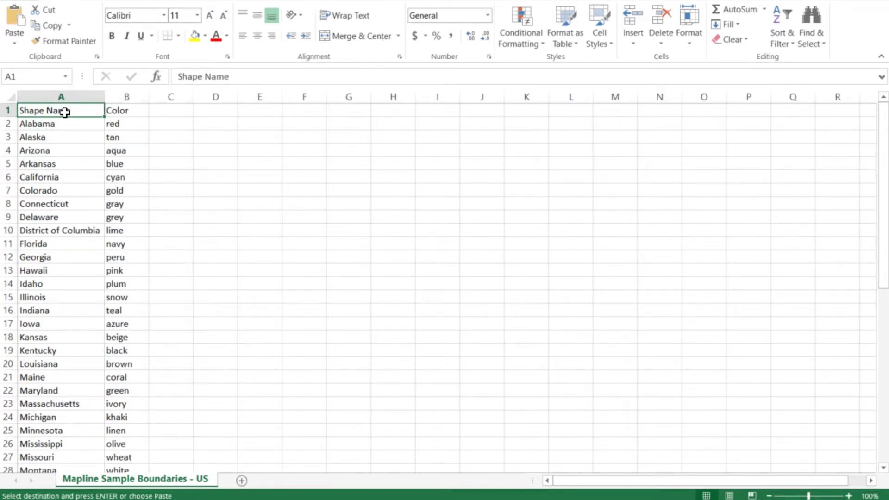
click(43, 124)
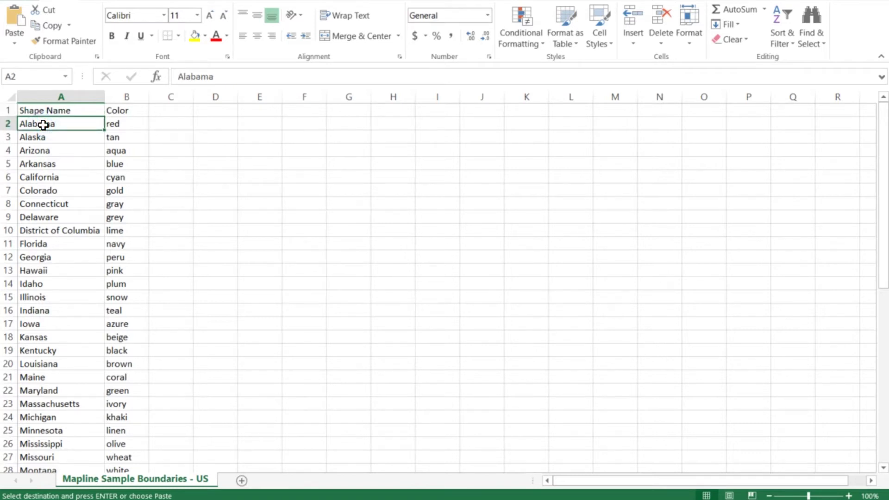
key(ctrl+shift+Right)
key(ctrl+shift+Down)
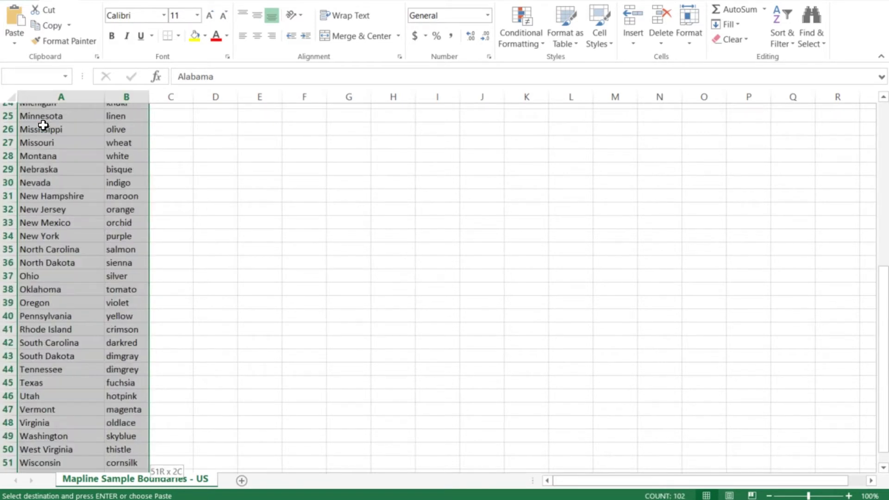
key(Delete)
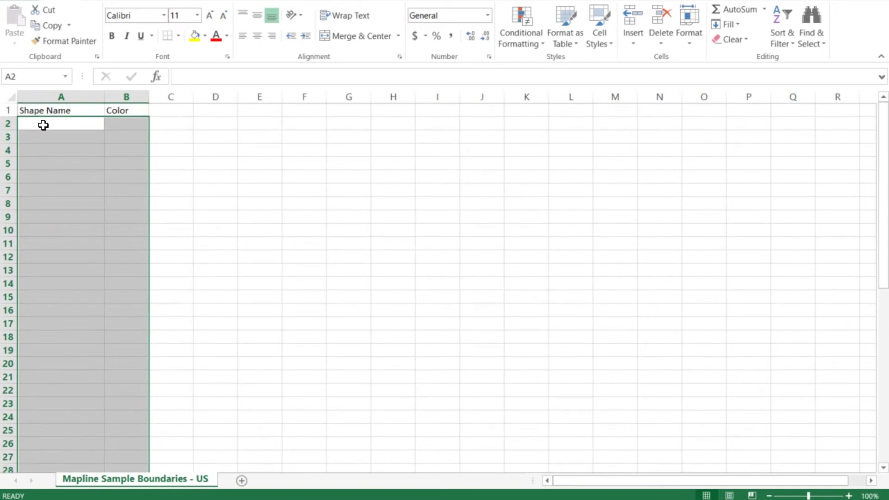
Step: Enter Washington, Oregon and Idaho in rows 2–4, each with the colour Red
key(ctrl+Home)
click(43, 125)
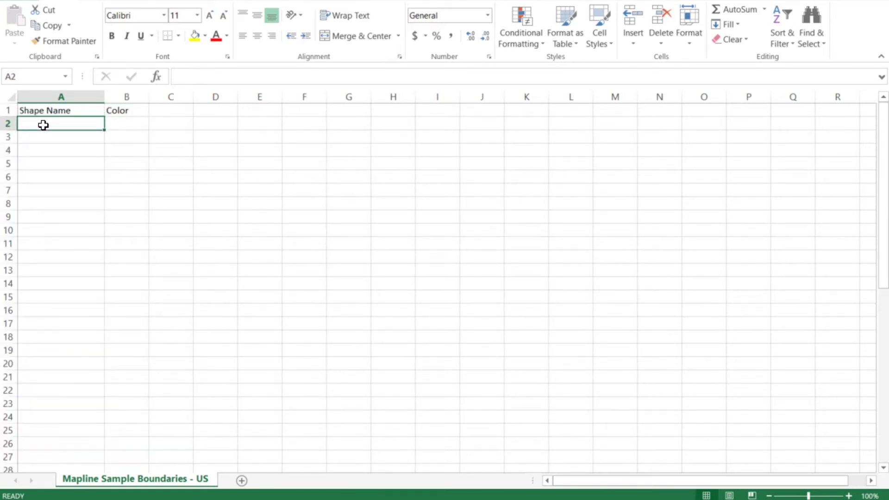
text(Washington)
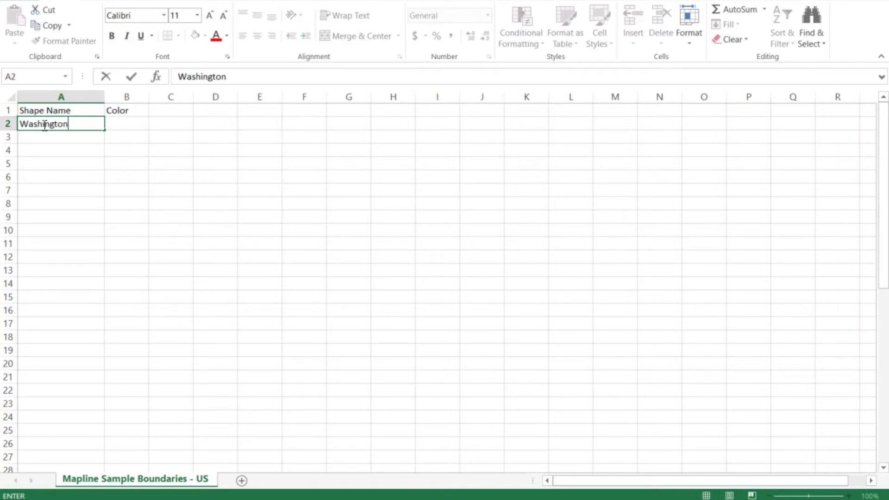
key(Tab)
text(Red)
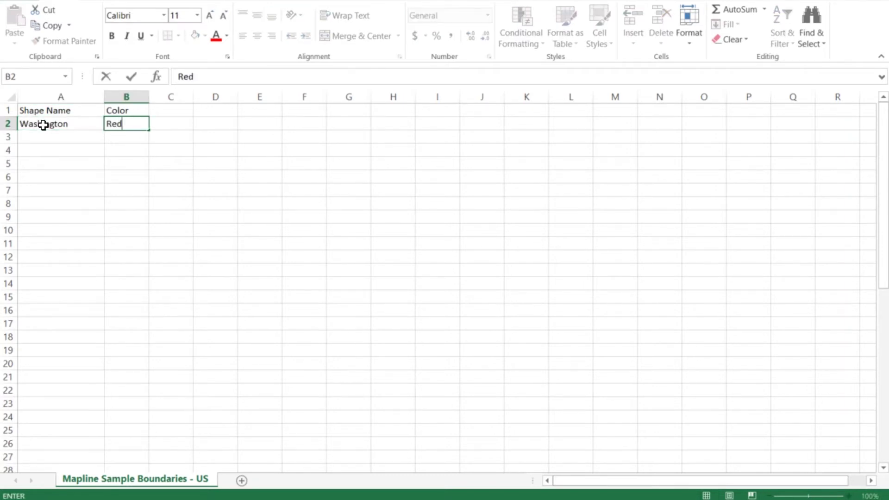
key(Return)
text(Oregon)
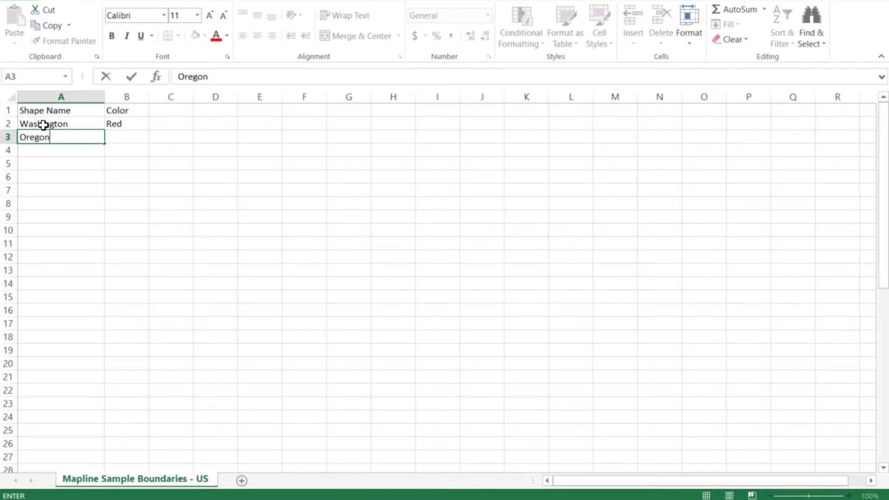
key(Tab)
text(Red)
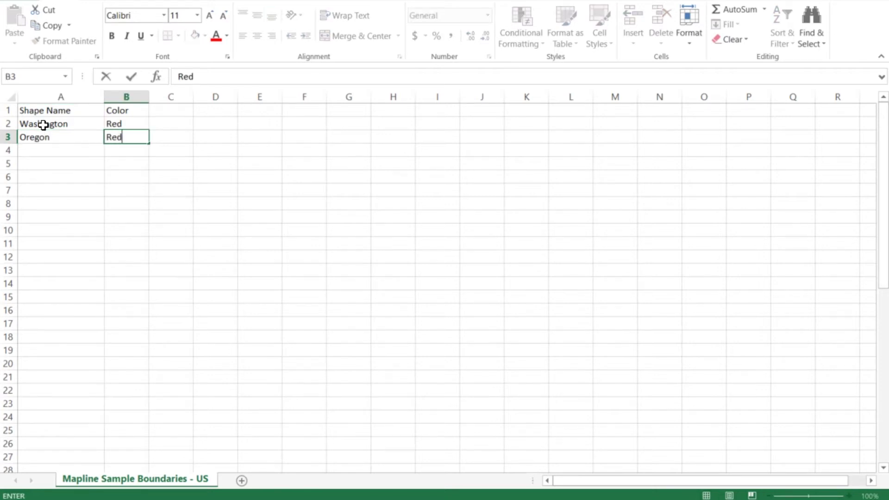
key(Return)
text(Idaho)
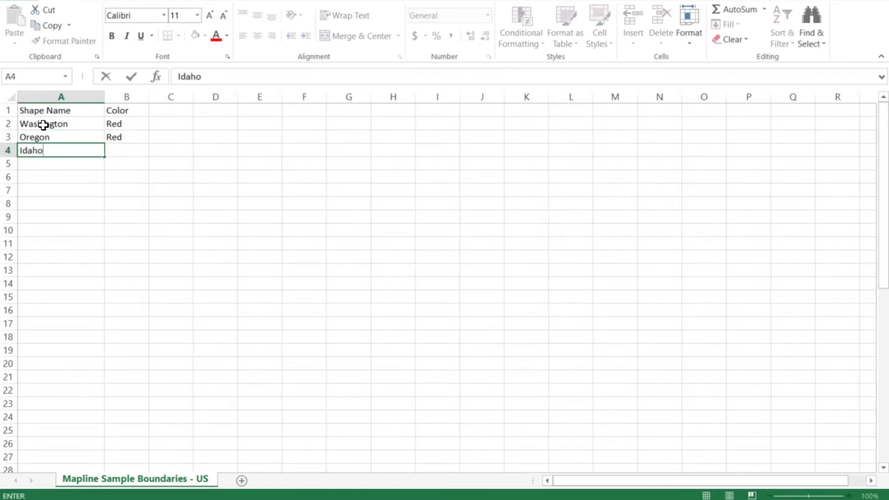
key(Tab)
text(Red)
key(Return)
Step: Enter California, Nevada and Arizona as Blue in rows 5–7, then select the table A1:B7
text(C)
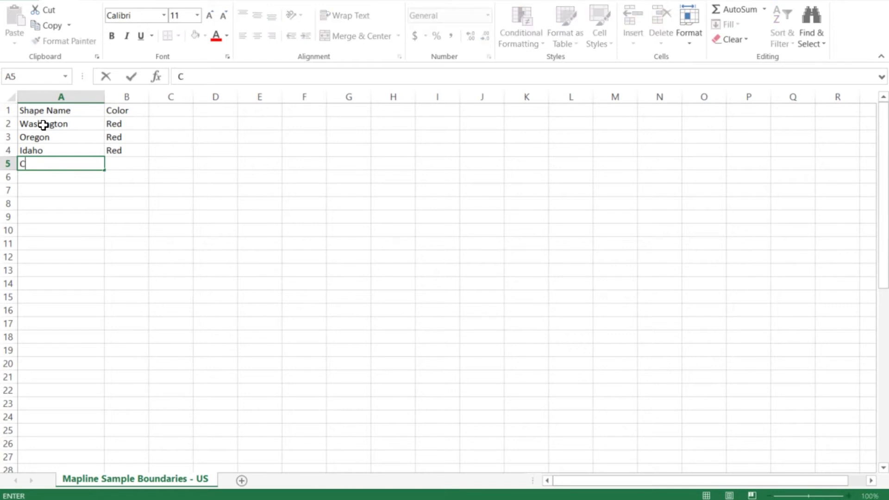
text(alifornia)
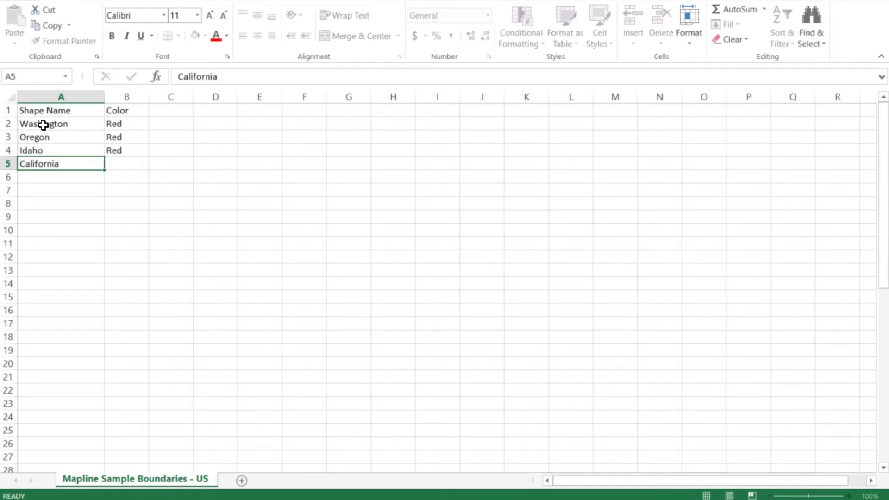
key(Tab)
text(Blue)
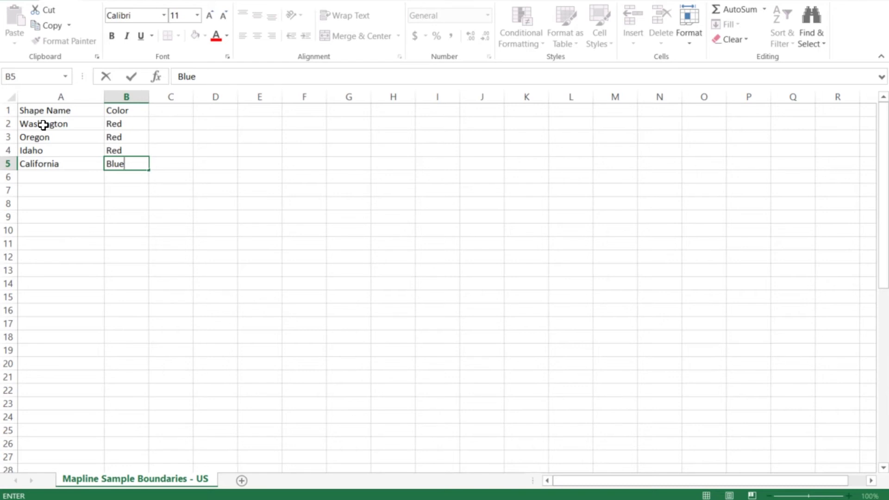
key(Return)
text(Nevada)
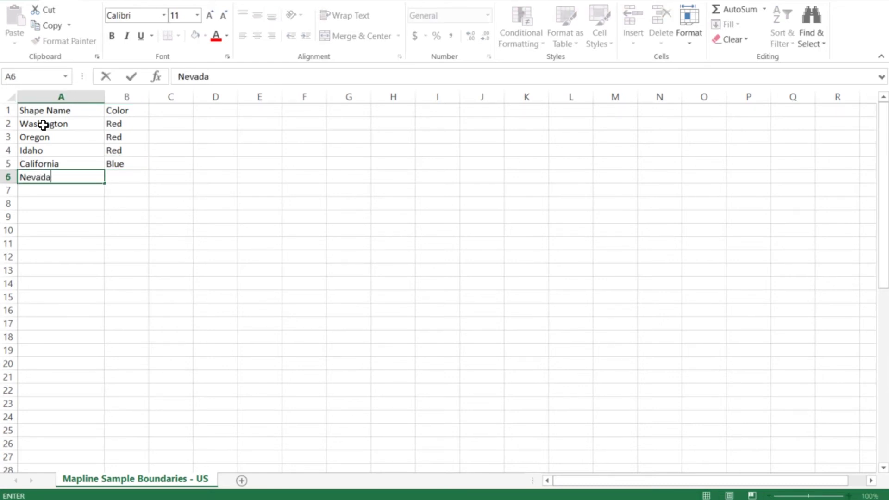
key(Return)
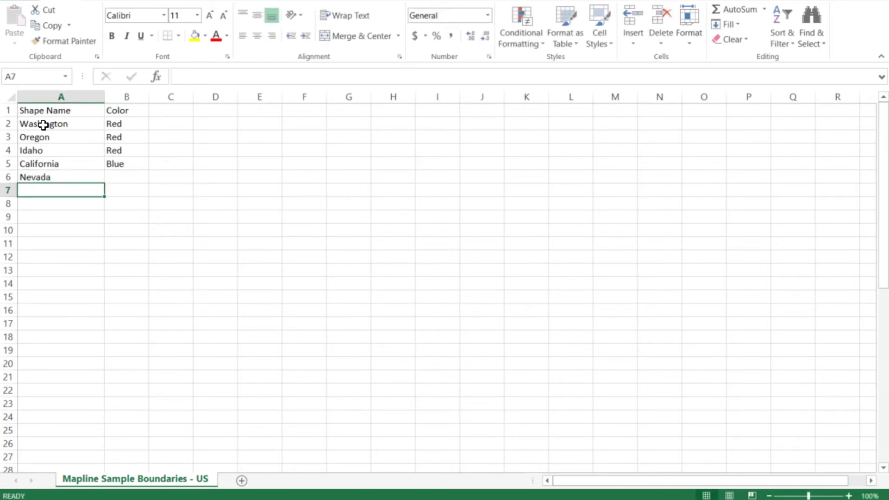
text(Arizona)
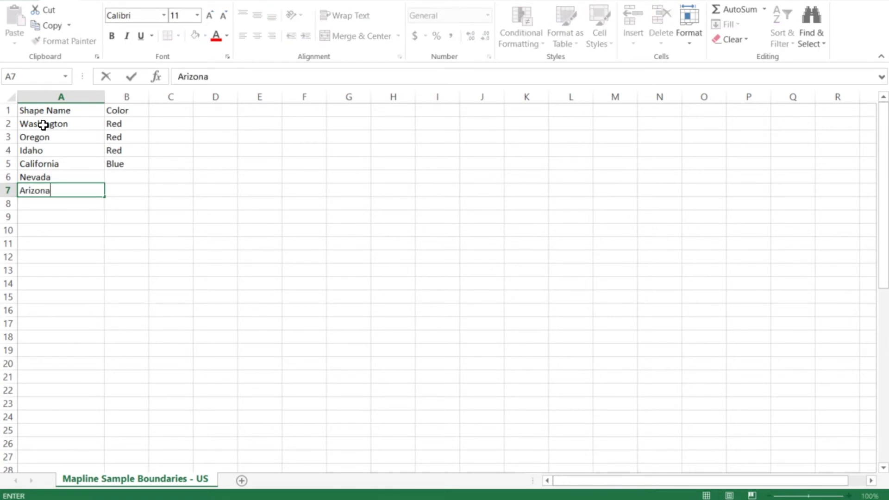
key(Up)
key(Right)
text(B)
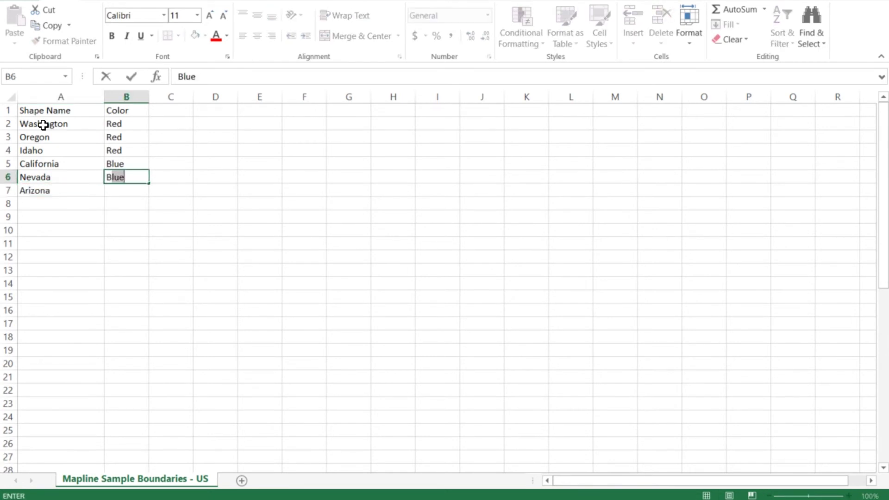
key(Return)
text(B)
key(Return)
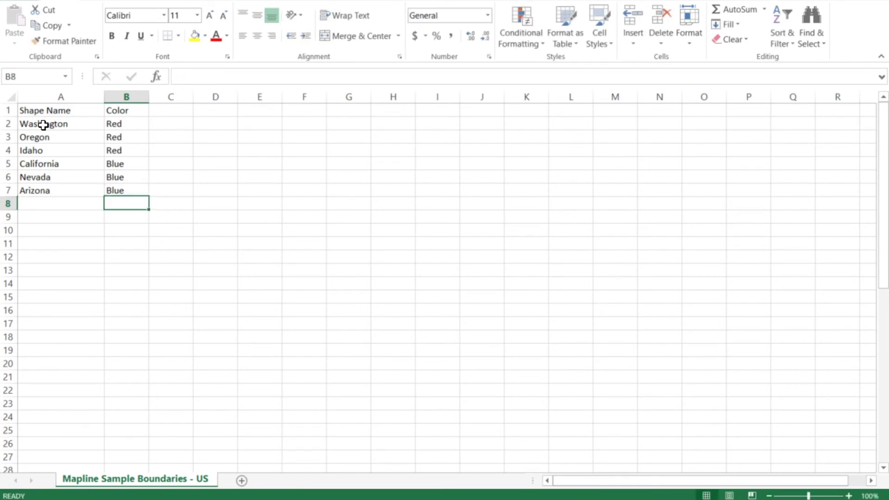
key(Up)
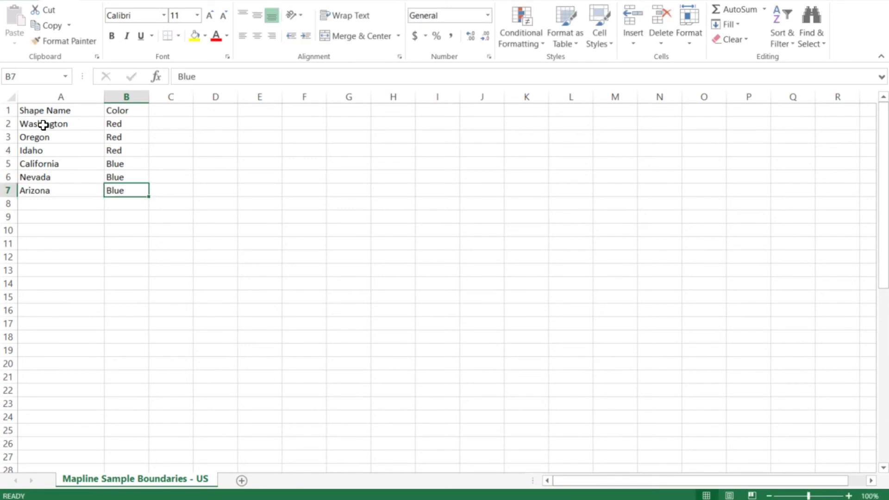
drag(40, 108, 127, 191)
Step: Copy the A1:B7 state-colour table into Mapline's Add Territories dialog and confirm adding the territories
key(ctrl+c)
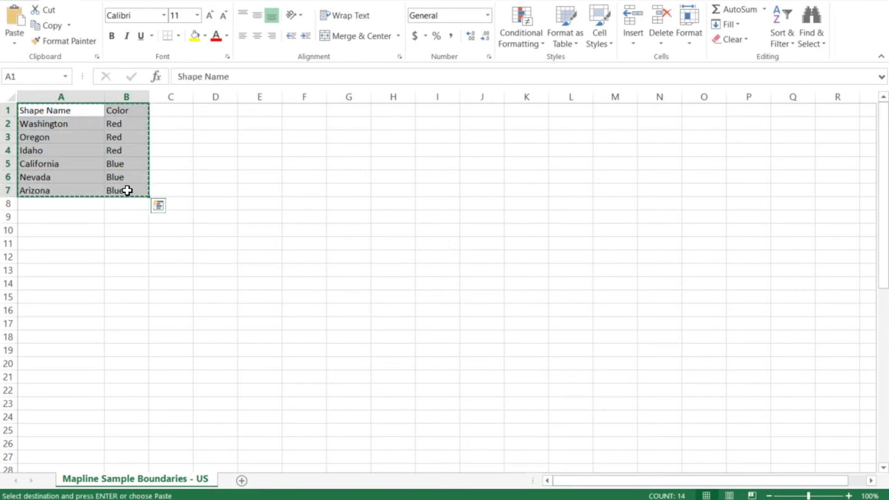
key(alt+Tab)
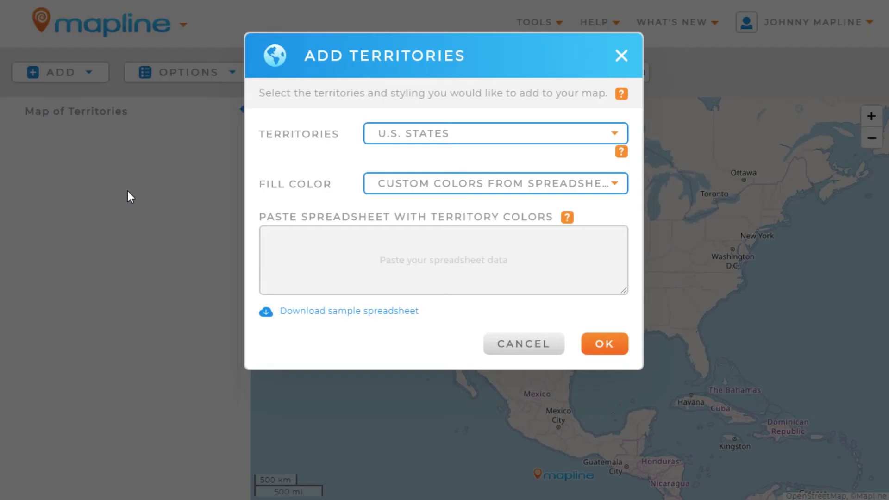
click(323, 246)
key(ctrl+v)
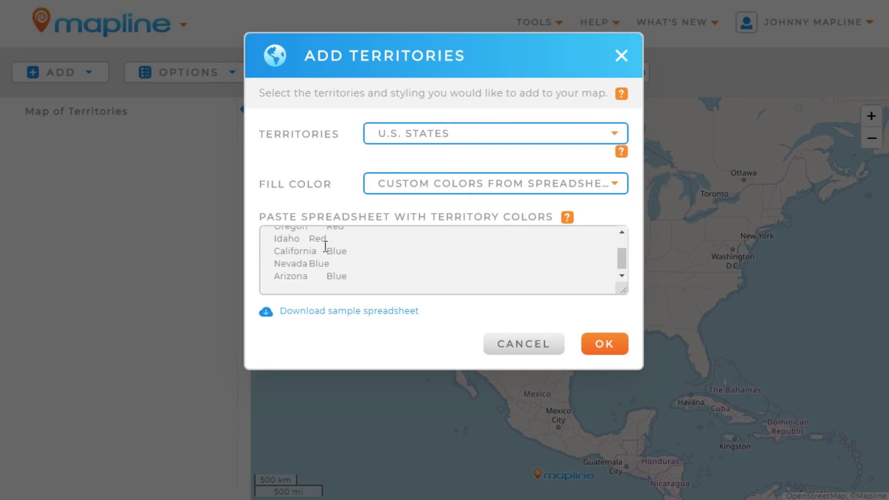
click(605, 346)
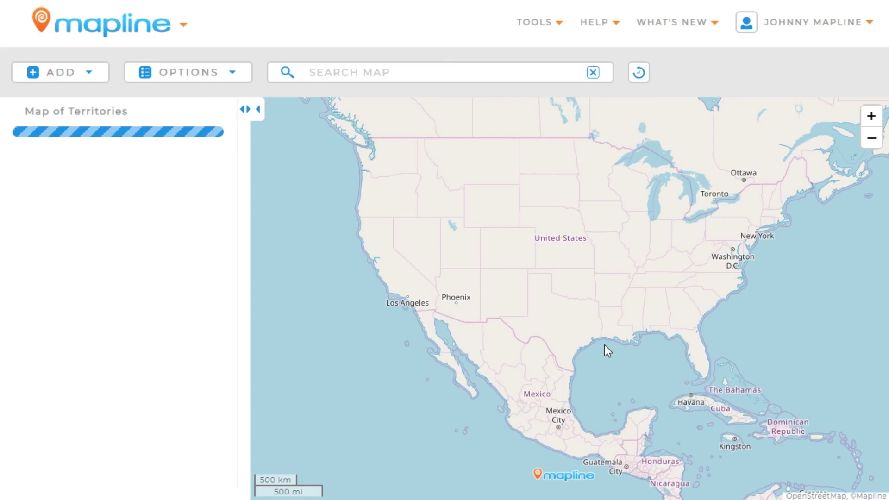